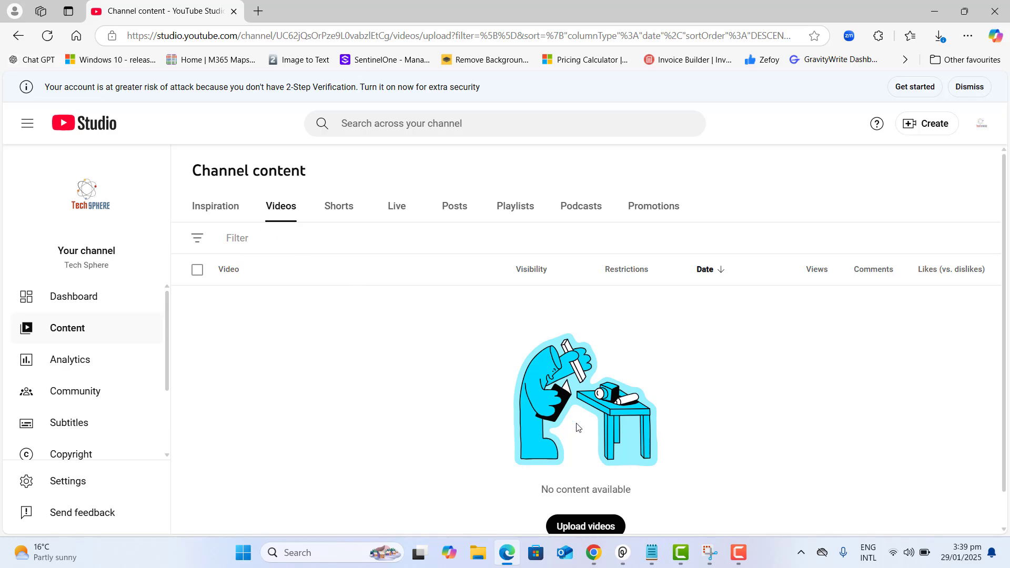
Upload the ChatPDF Windows app guide video and set its title to "Demo Video"
click(595, 528)
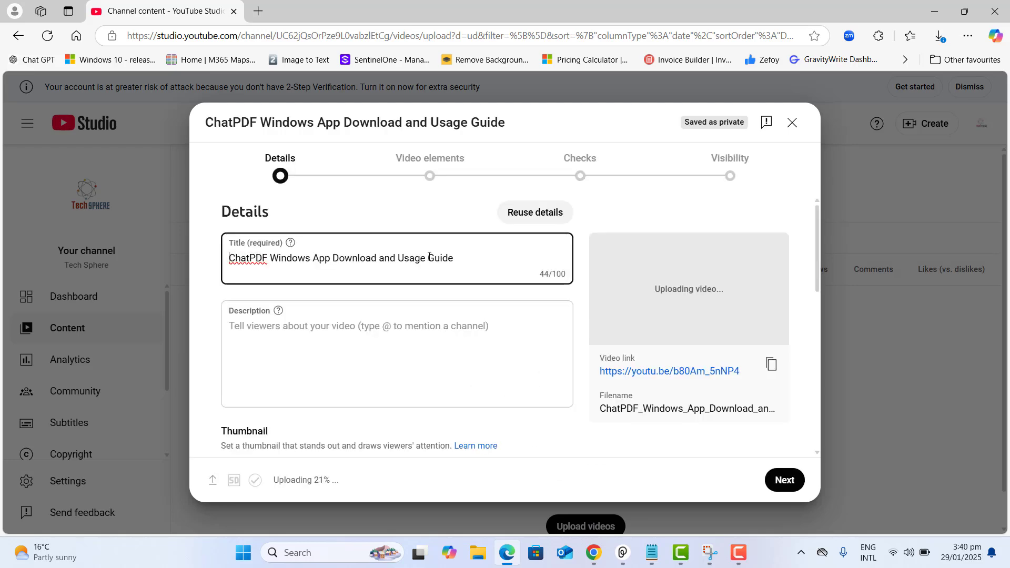
click(451, 261)
key(ctrl+a)
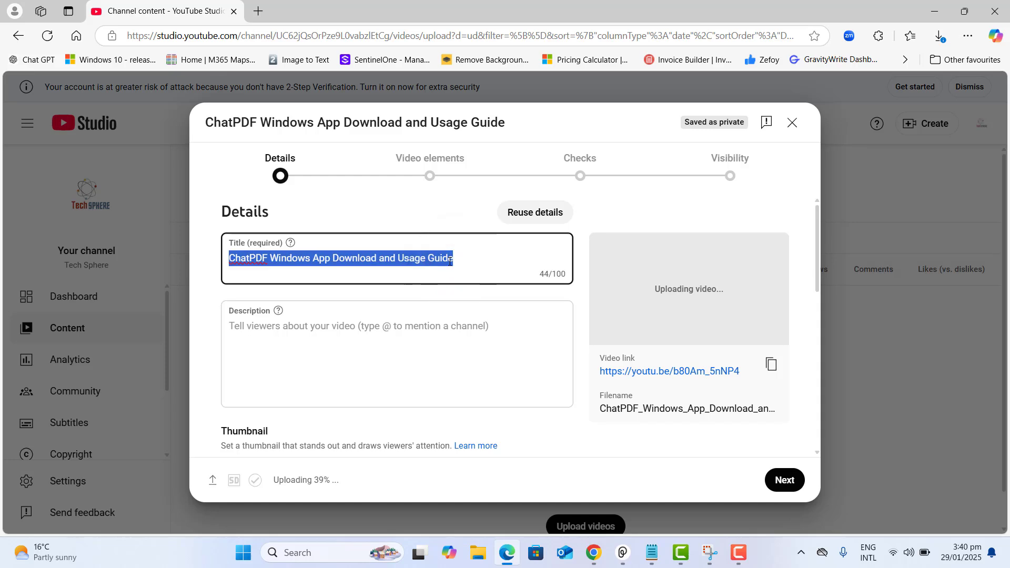
key(BackSpace)
text(Demo )
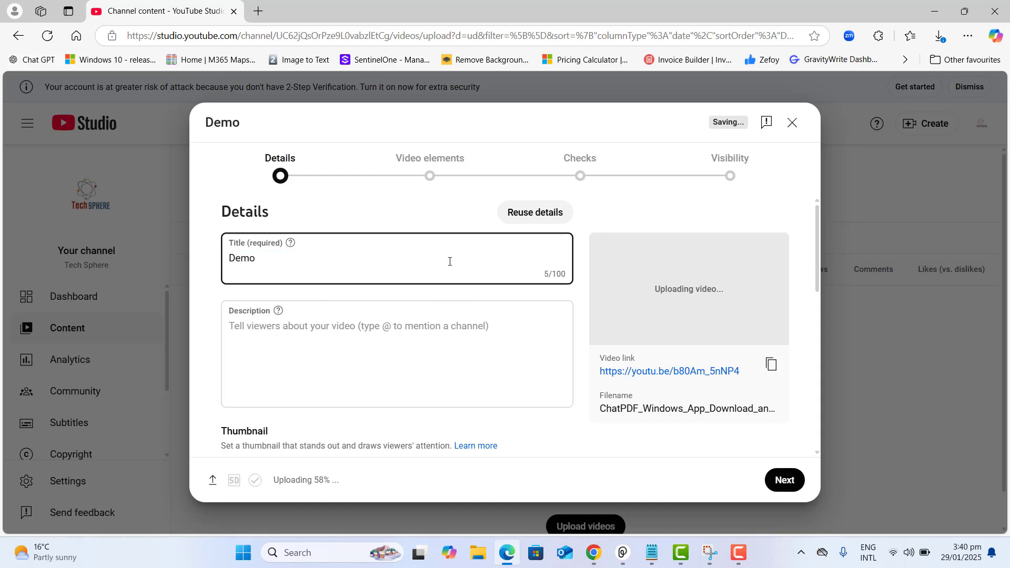
text(Video)
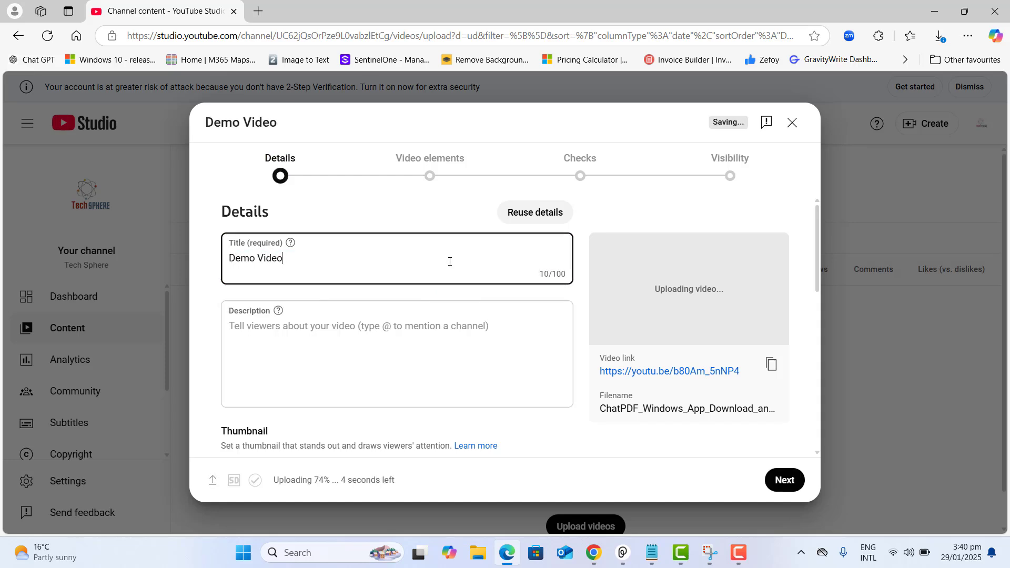
Enter "Demo Description" as the video's description and finish publishing it as Unlisted
click(403, 323)
text(Demo Description)
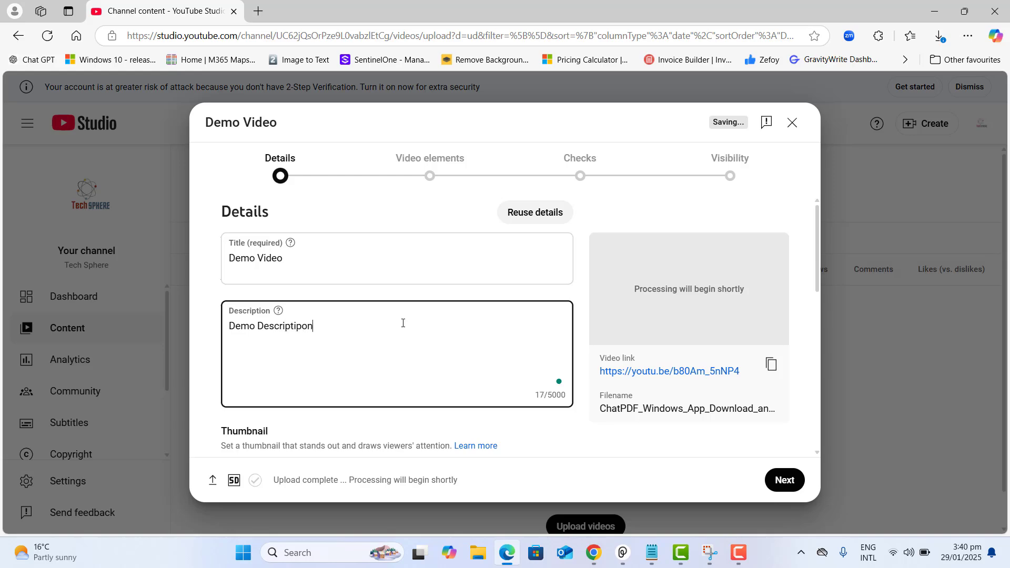
drag(818, 275, 821, 352)
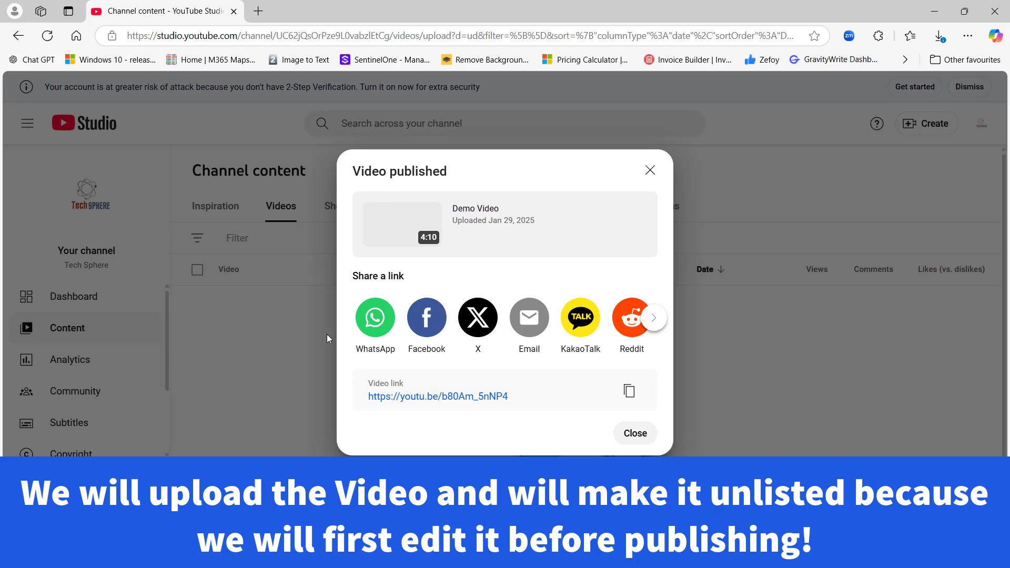
click(631, 432)
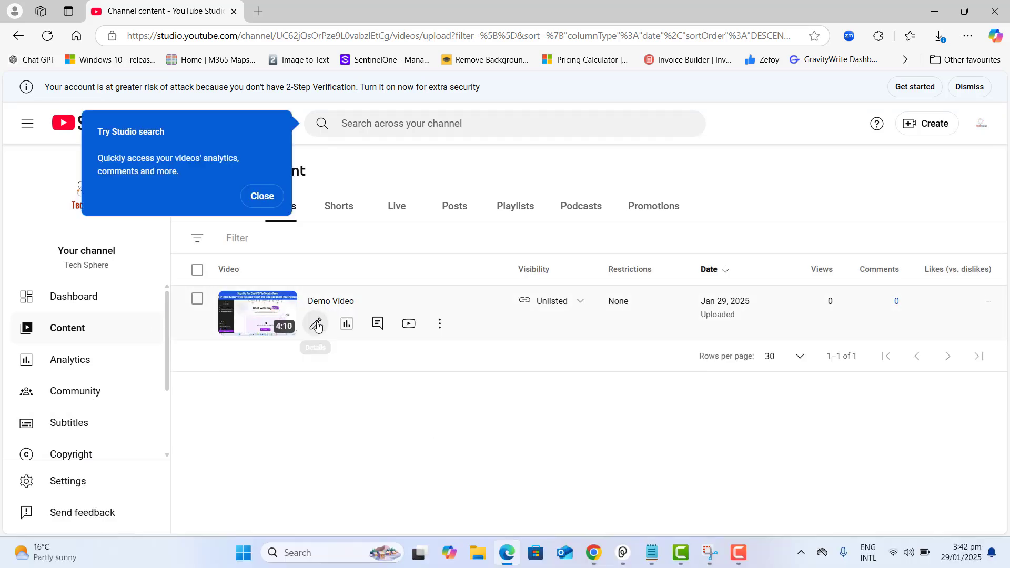
Open the Demo Video's details and start the video editor for it
click(316, 324)
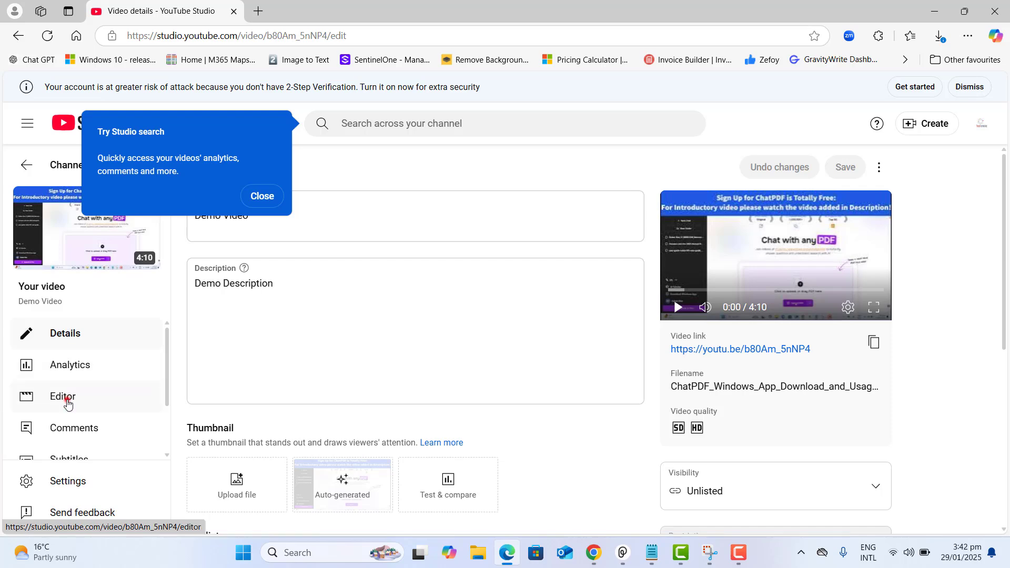
click(67, 403)
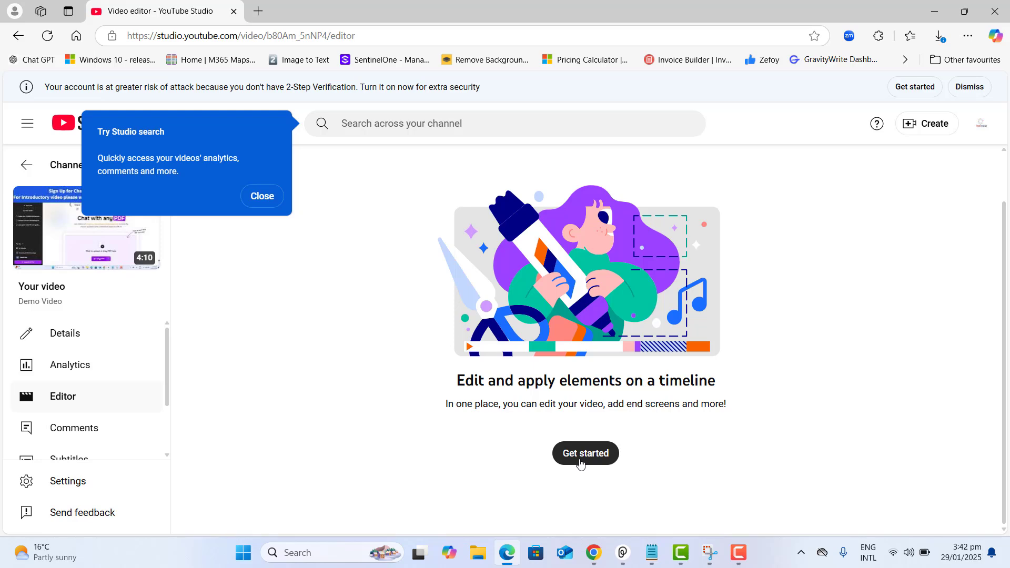
right_click(580, 463)
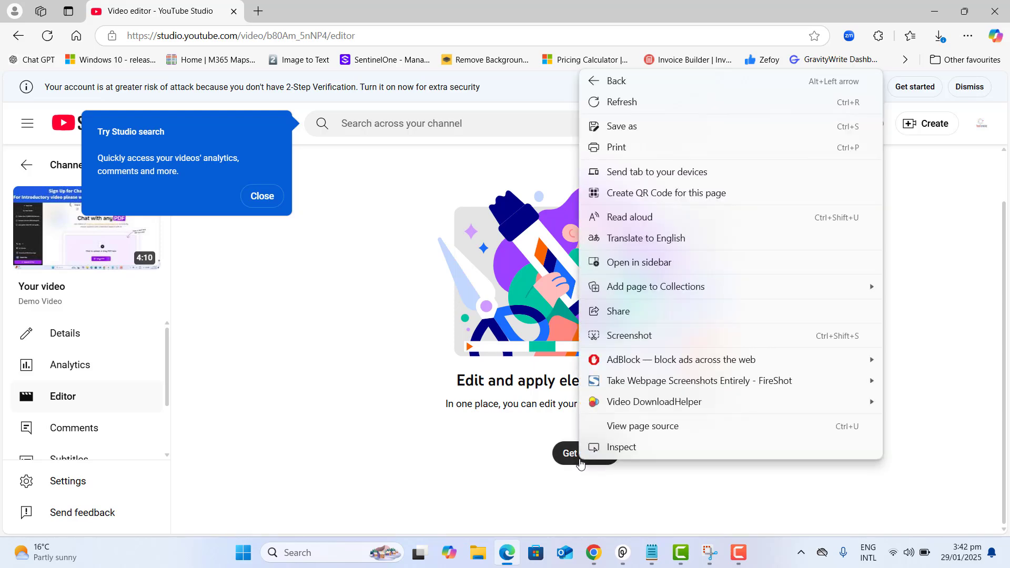
click(581, 461)
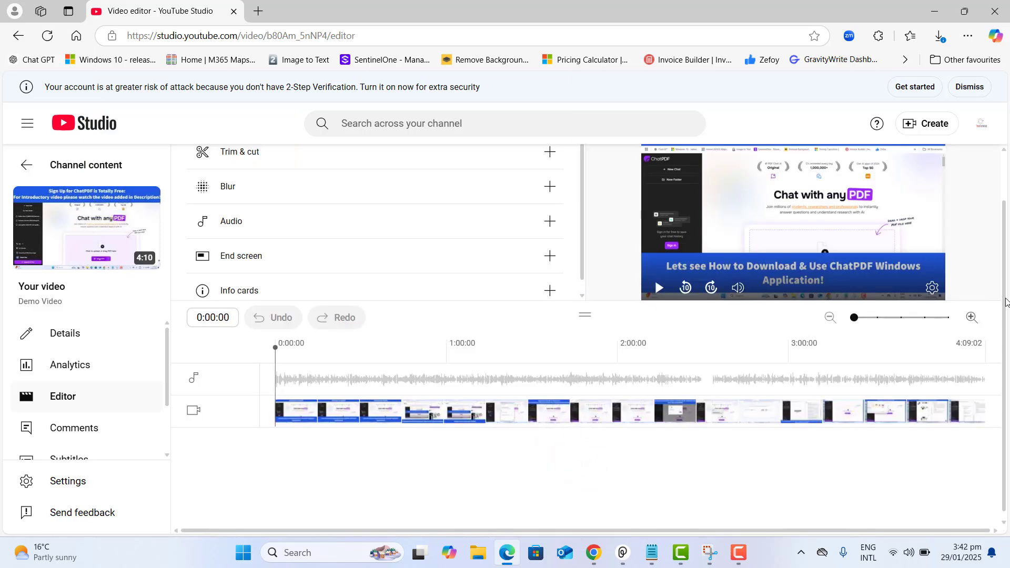
drag(1006, 299, 1004, 251)
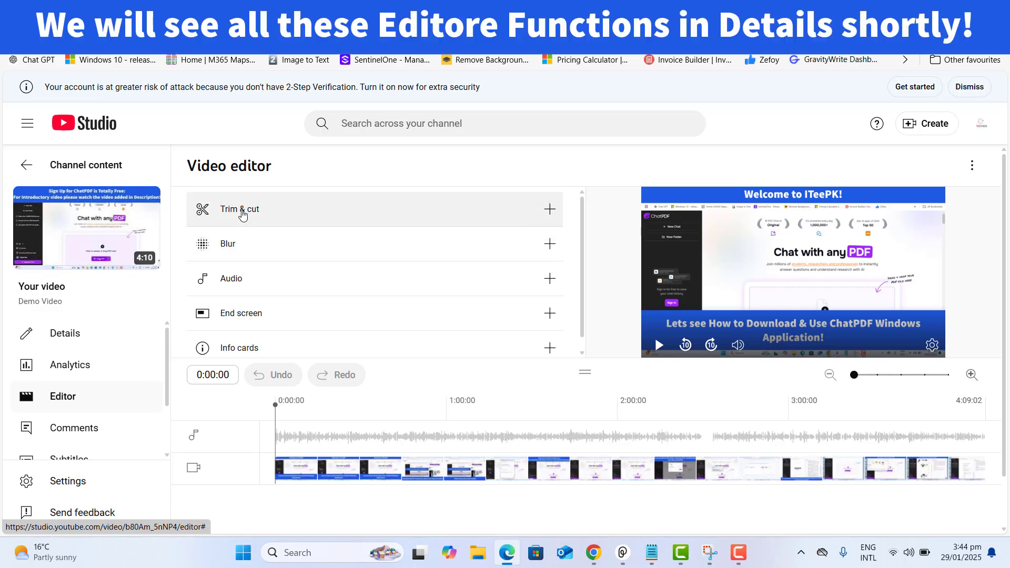
Try out the trim handle at the video's end in Trim & cut and discard the changes
click(304, 219)
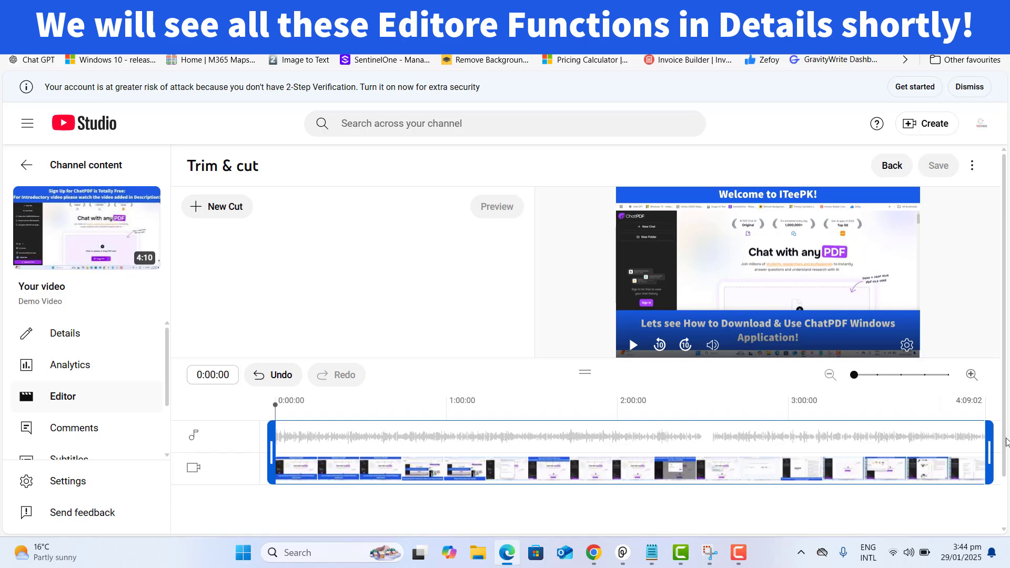
mouse_move(992, 445)
mouse_down()
mouse_move(606, 453)
mouse_move(989, 462)
mouse_up()
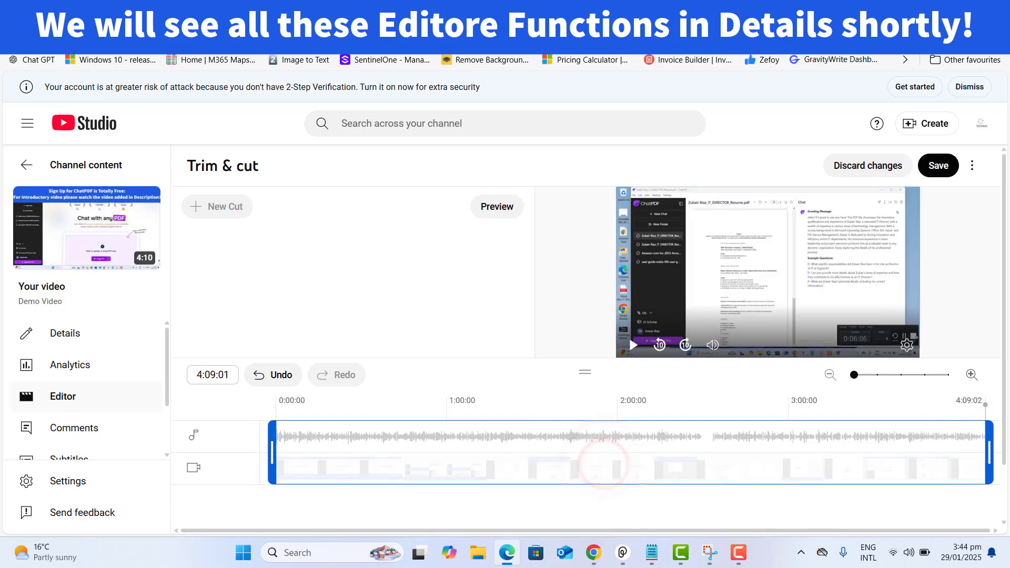
click(1006, 399)
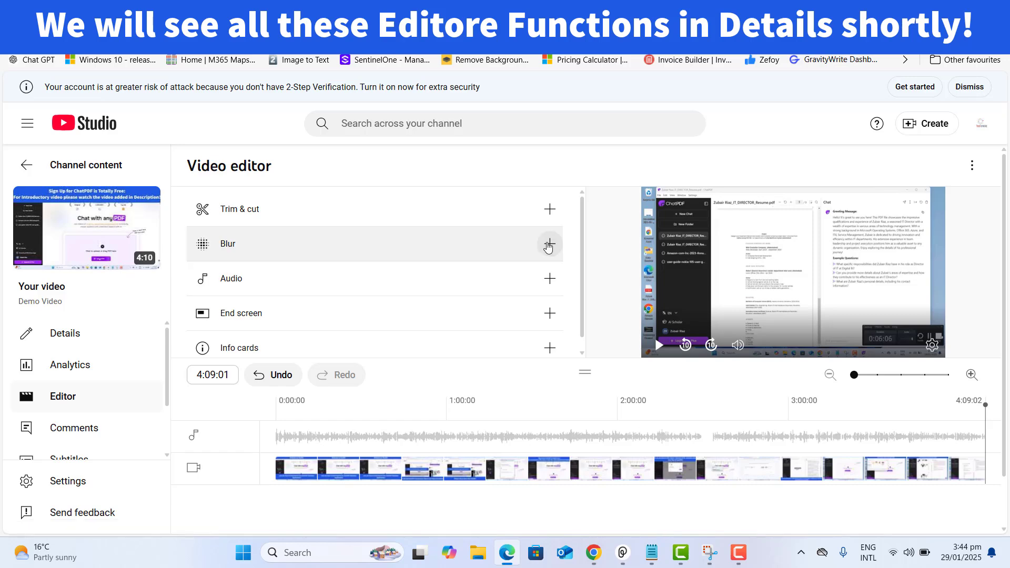
Examine the available blur types and the music library with its search filters
click(550, 244)
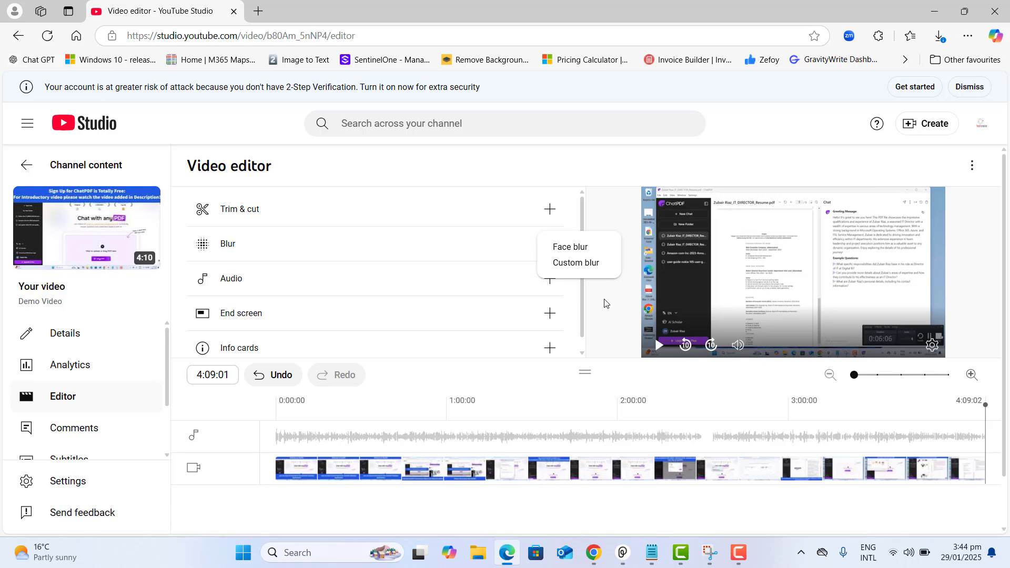
click(605, 303)
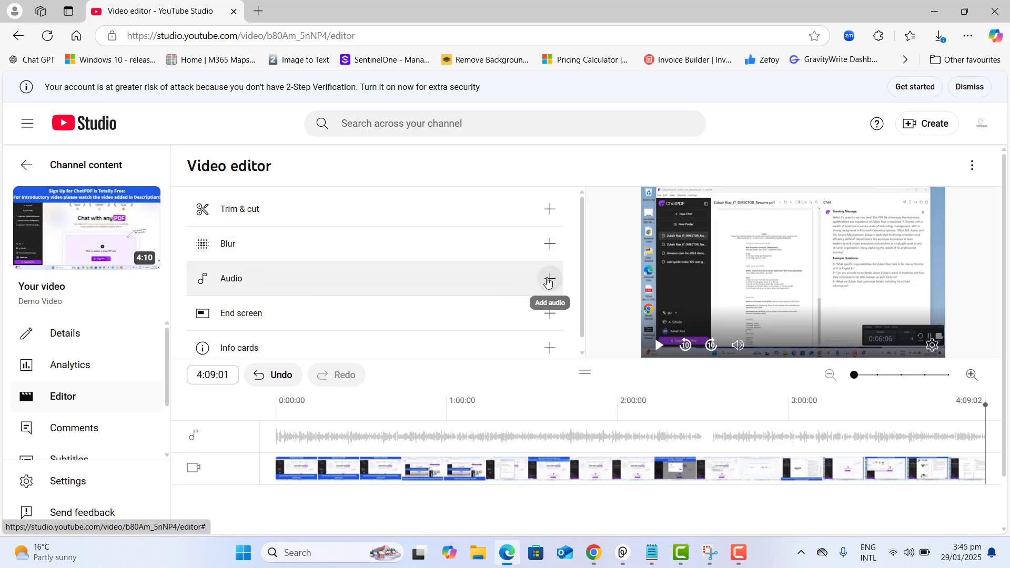
click(547, 279)
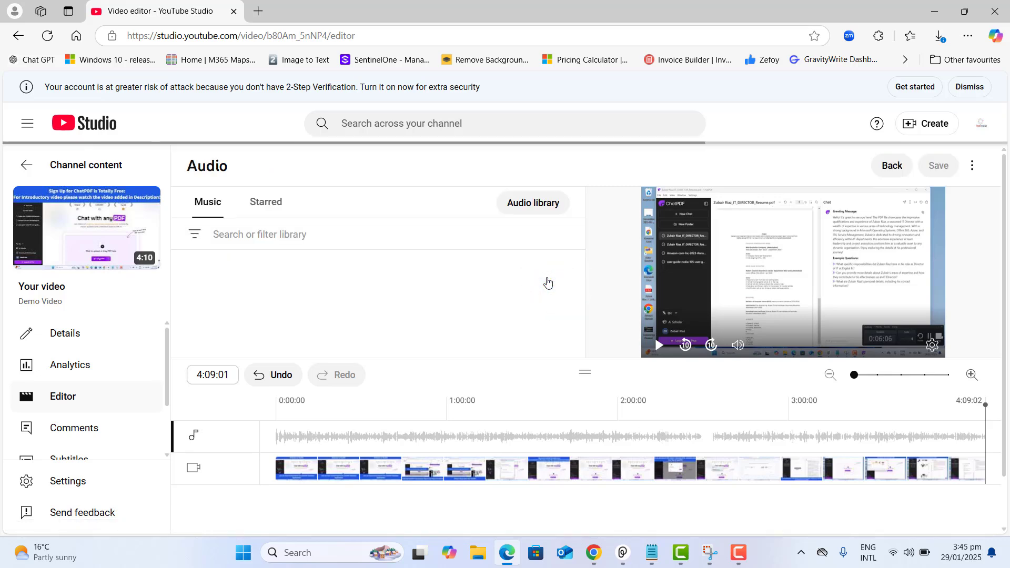
click(277, 235)
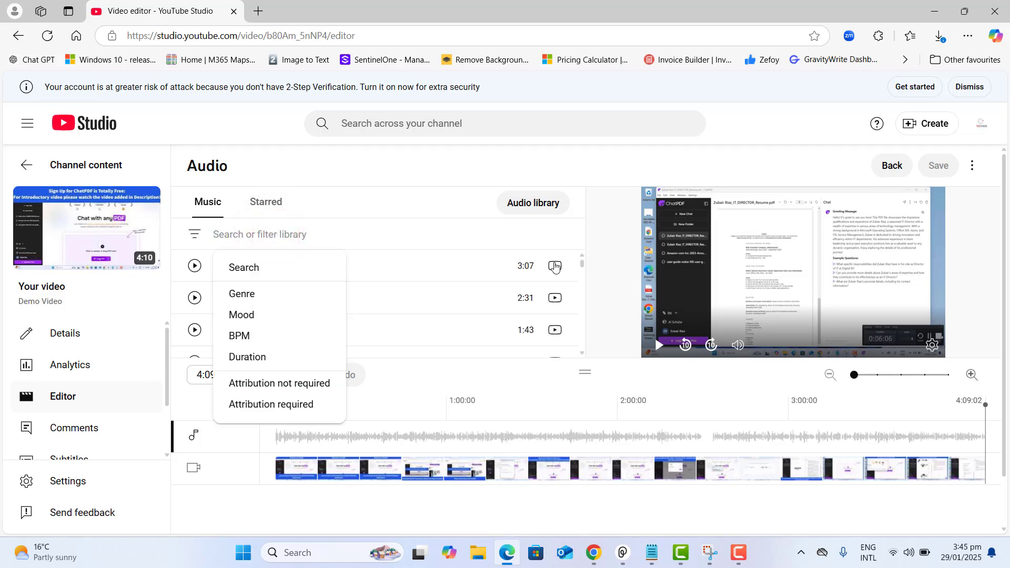
drag(582, 269, 616, 252)
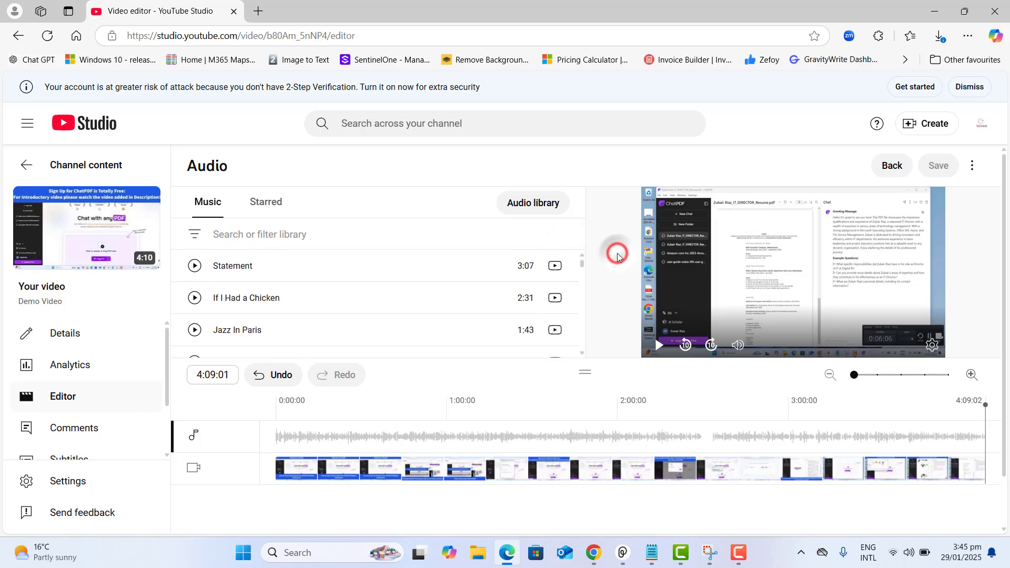
click(888, 172)
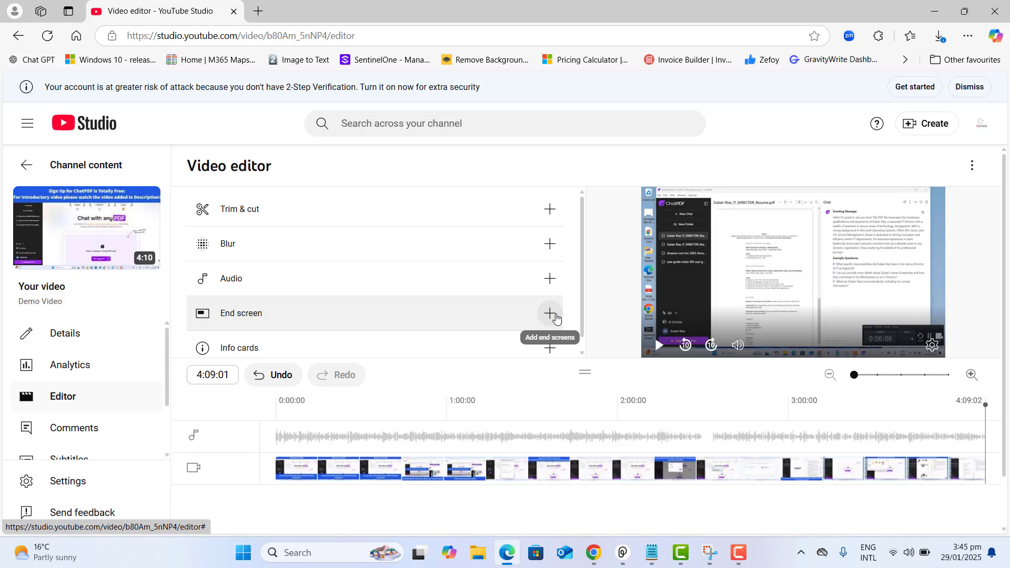
Examine the end screen element types and templates, and the kinds of info cards that can be added
click(549, 314)
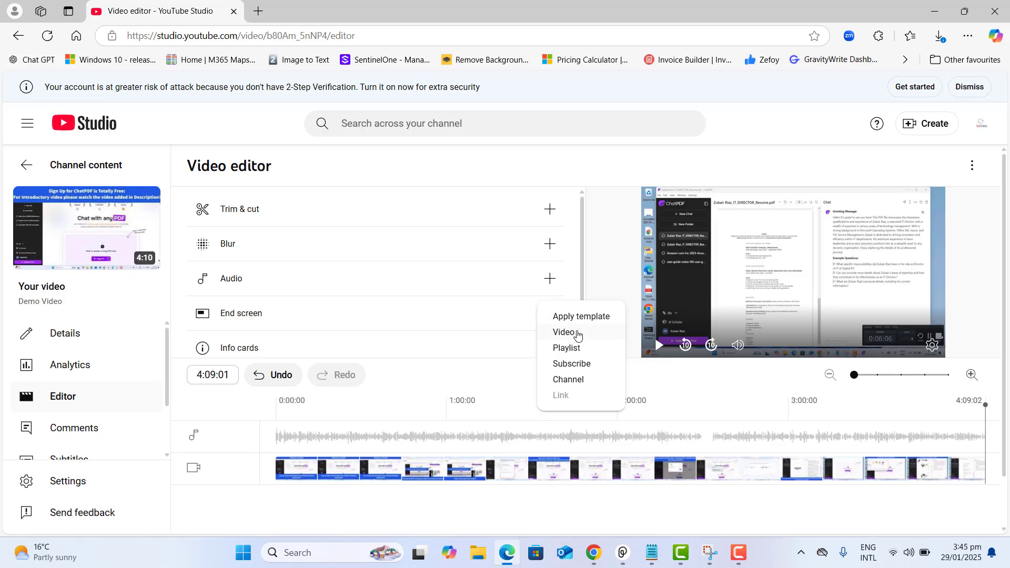
click(581, 320)
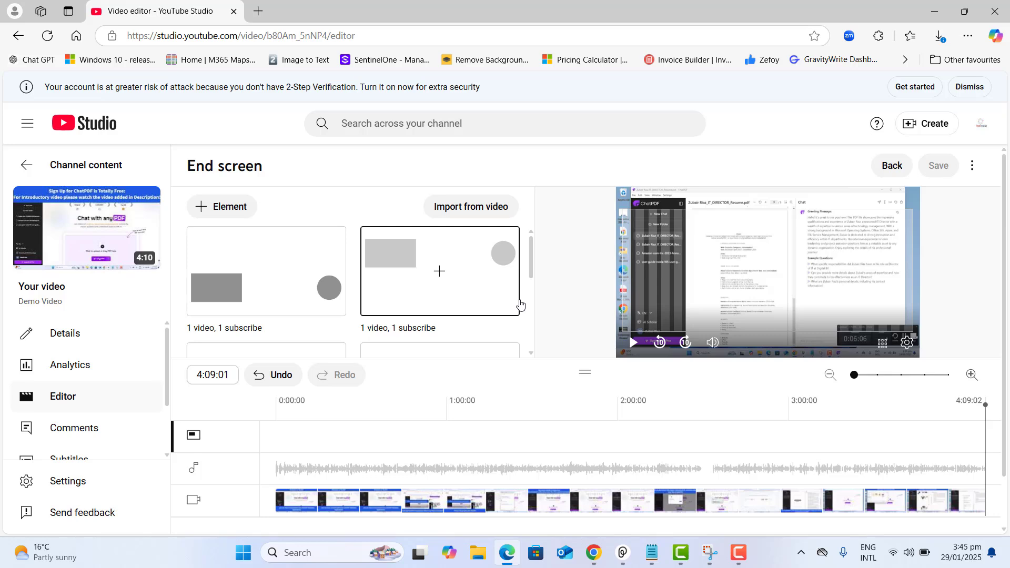
click(891, 166)
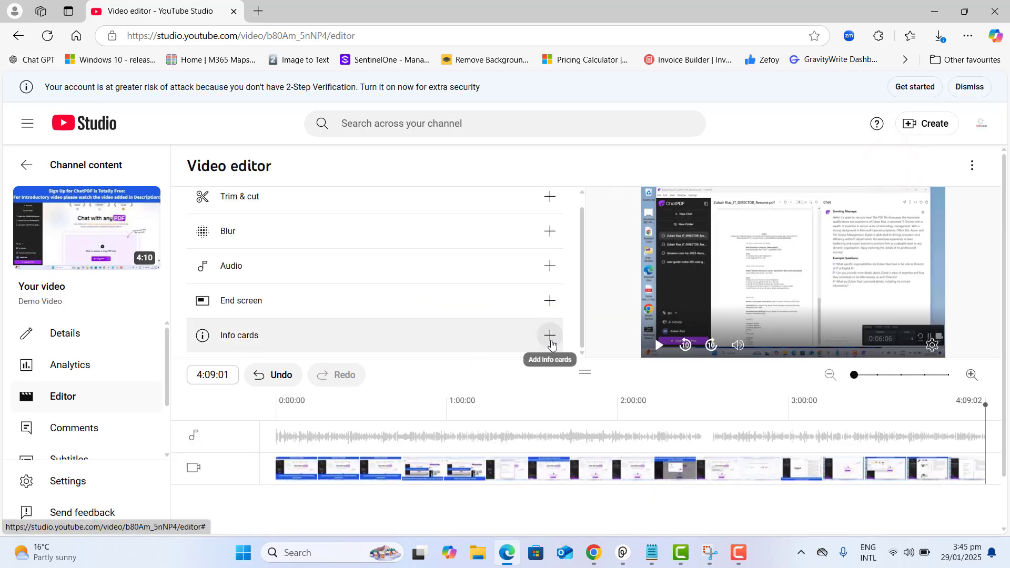
click(550, 337)
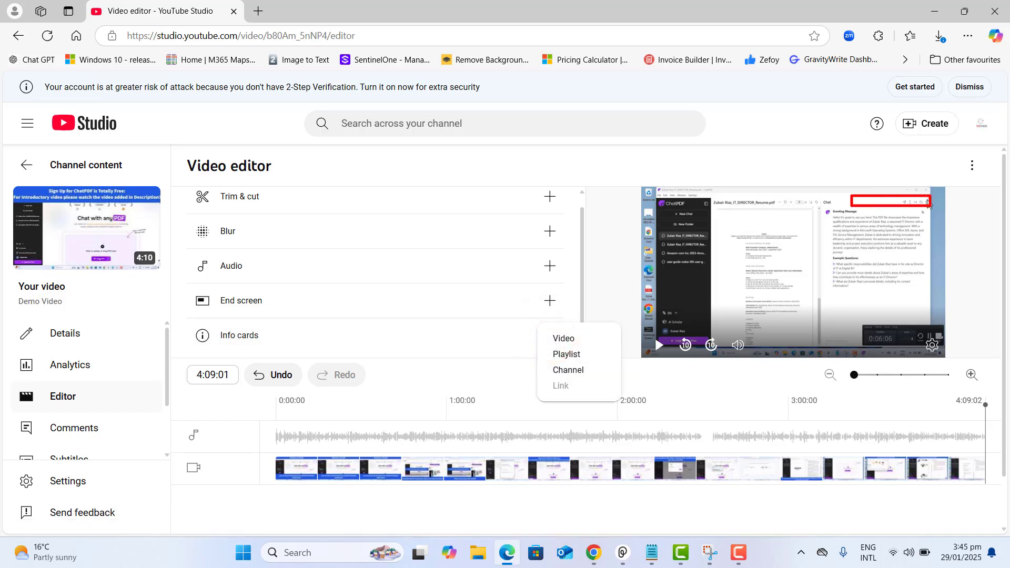
click(929, 205)
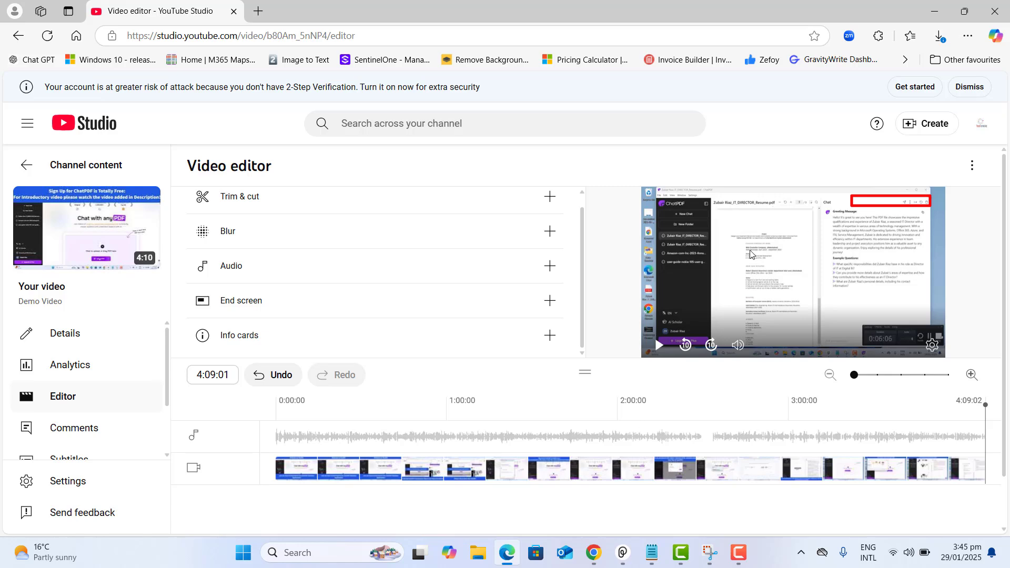
click(550, 335)
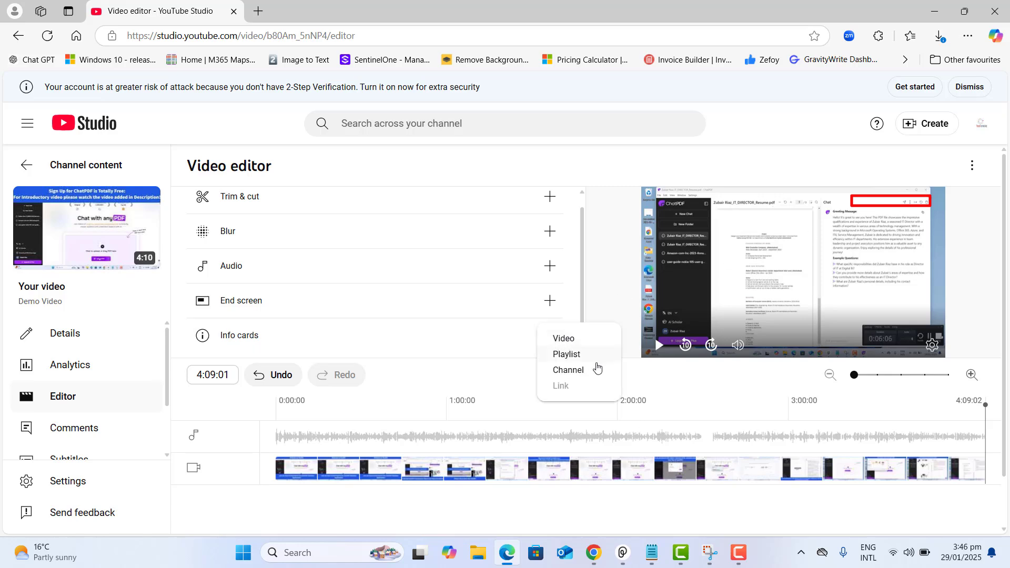
click(604, 293)
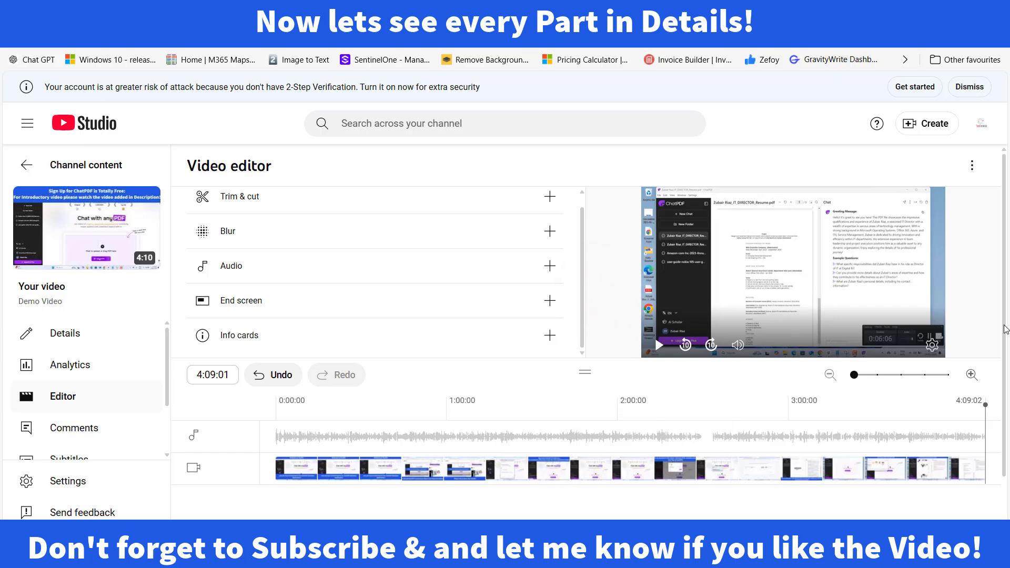
Trim about 26 seconds off the start of the video and save the change after previewing it
scroll(566, 223, up, 1)
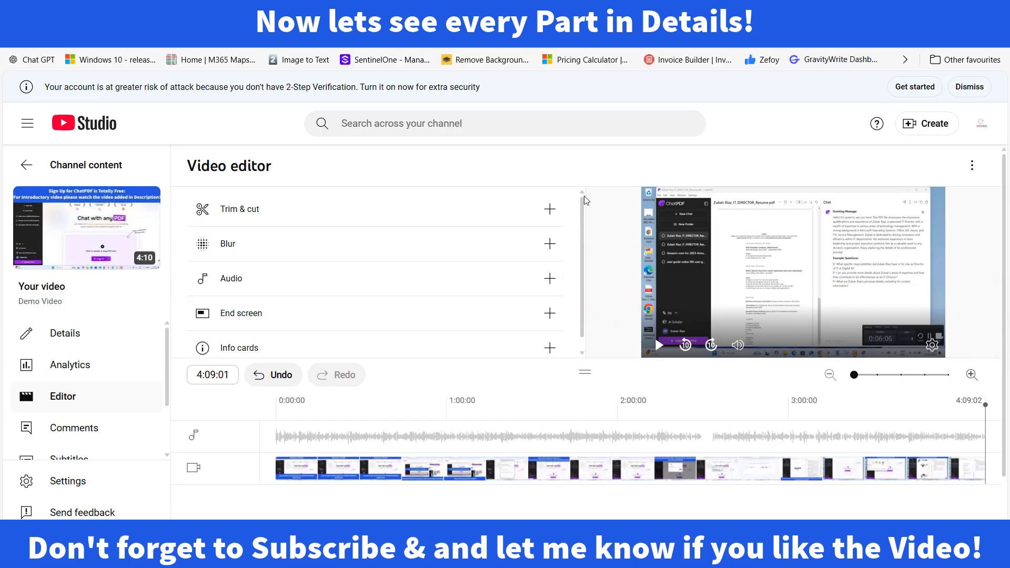
click(549, 211)
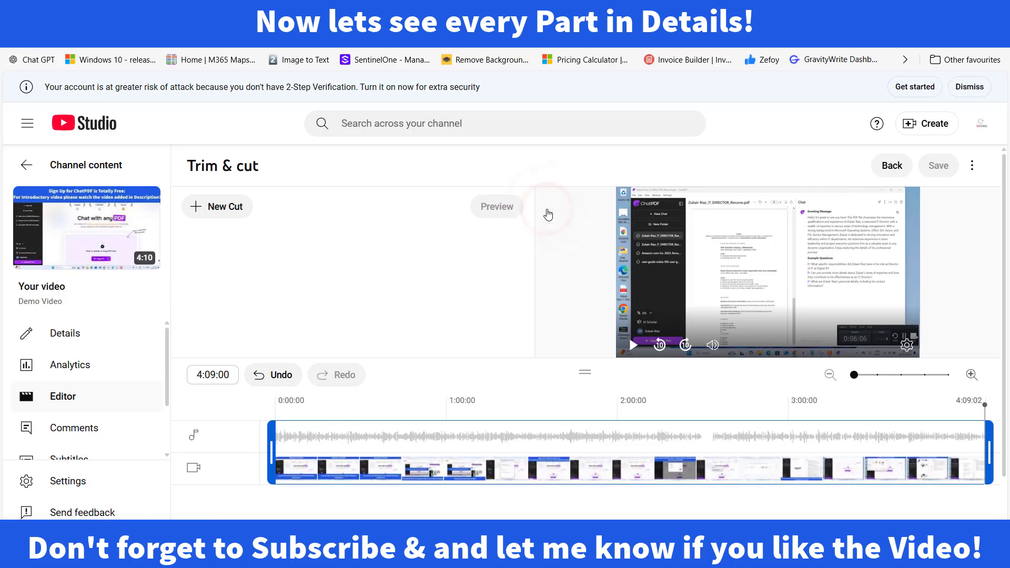
drag(270, 446, 345, 454)
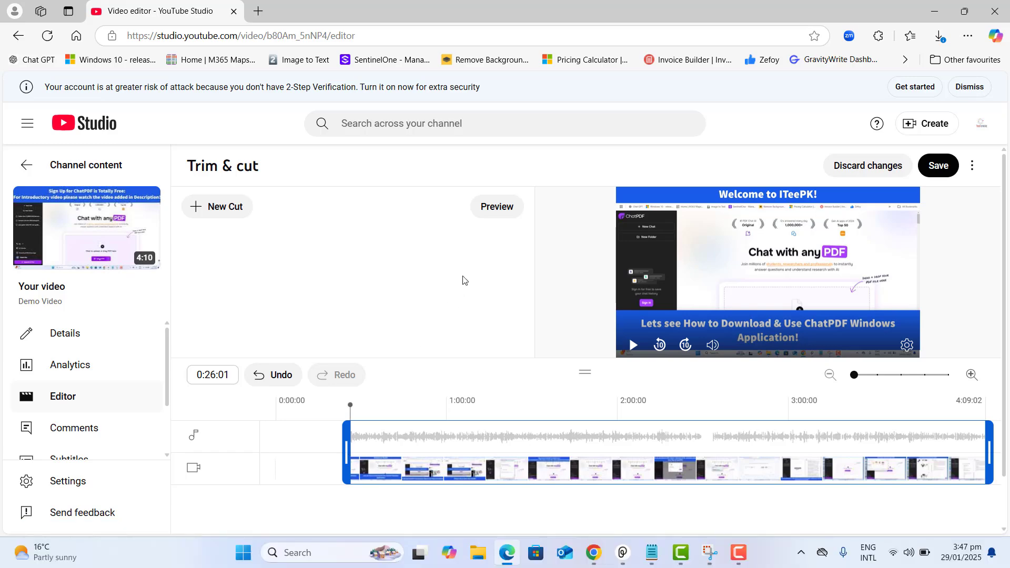
click(498, 216)
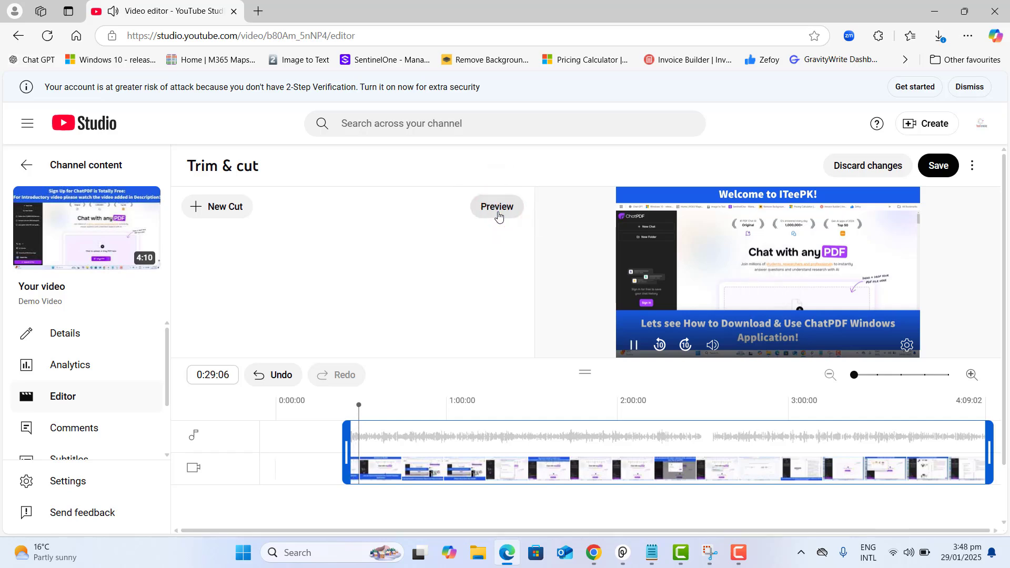
click(498, 216)
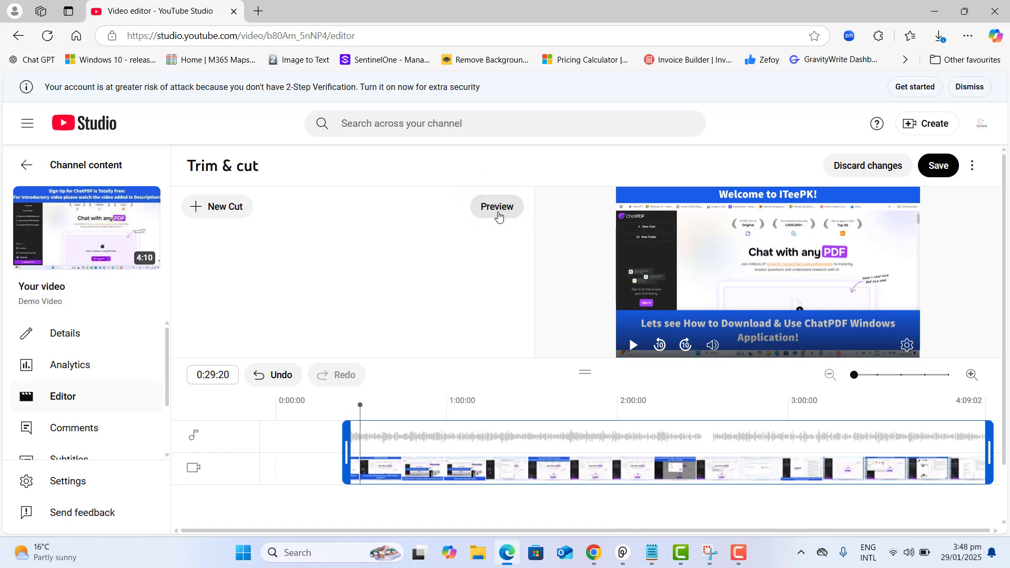
click(934, 176)
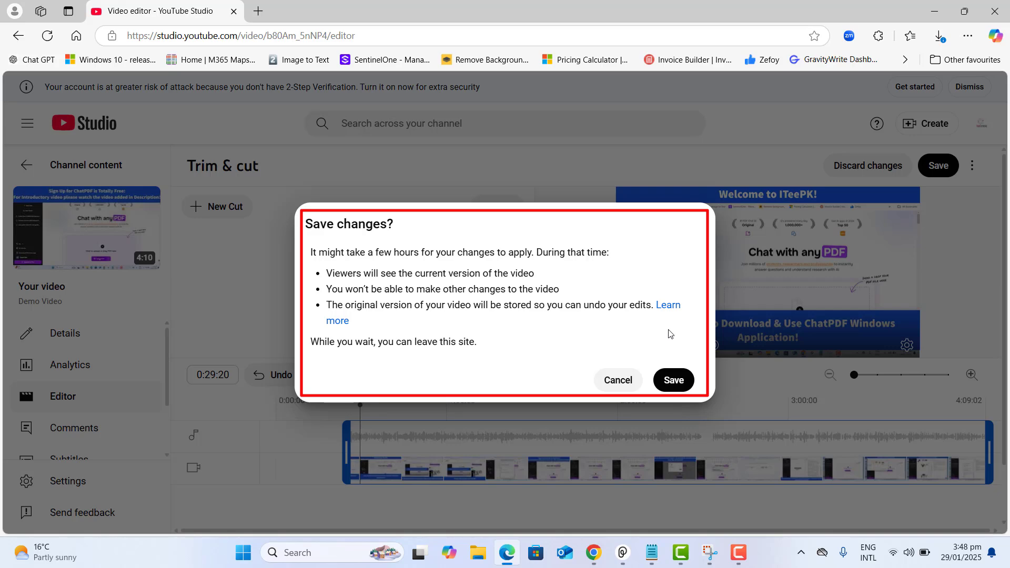
click(673, 379)
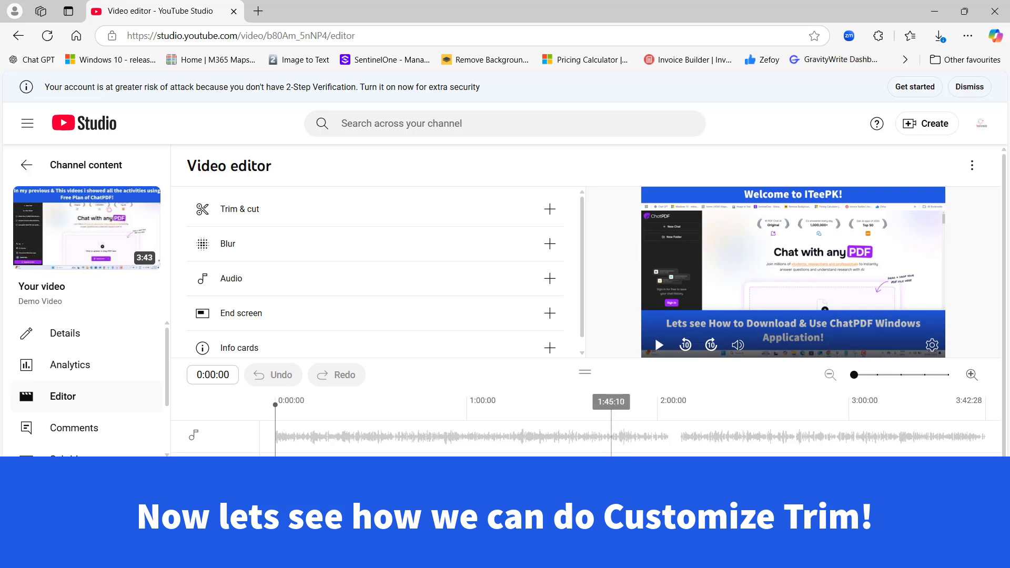
Position the playhead at 2:21:09 and start a new cut there in Trim & cut
click(612, 445)
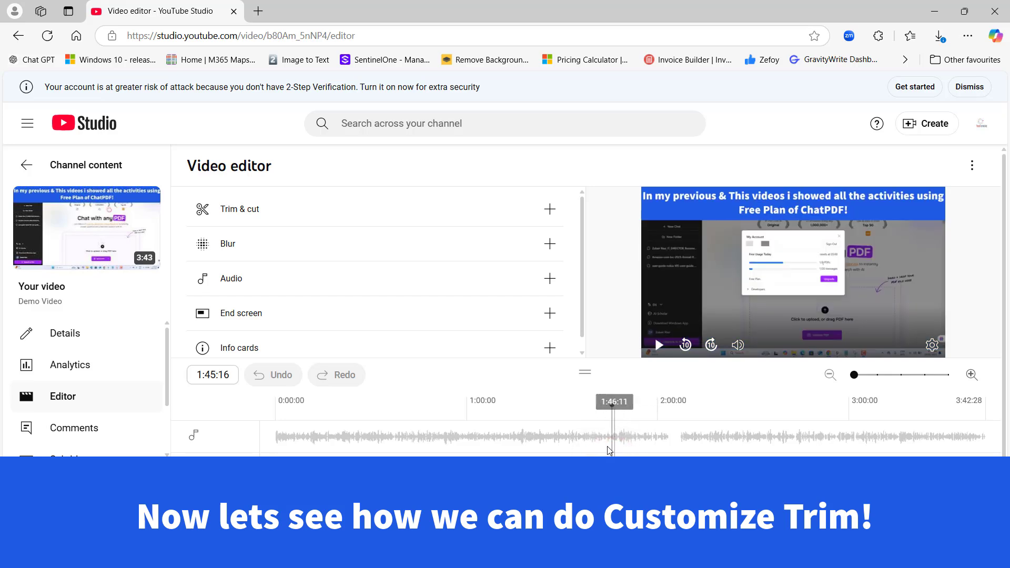
drag(612, 445, 726, 456)
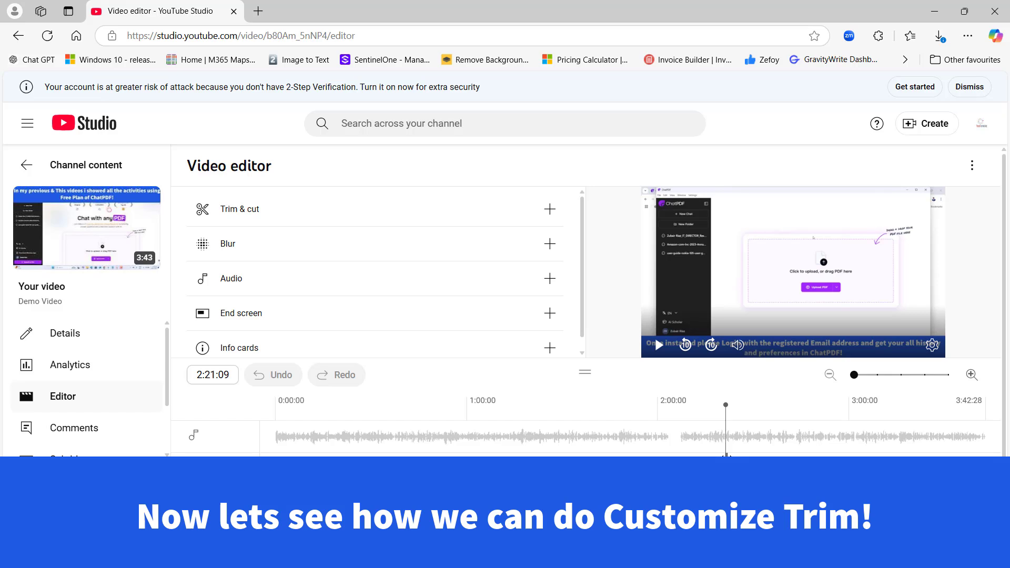
click(557, 209)
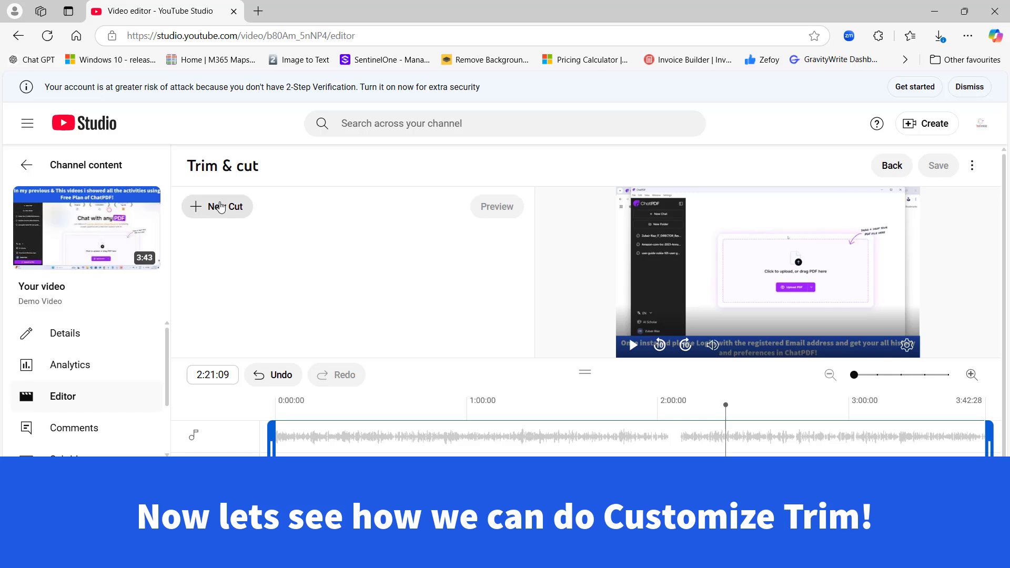
click(221, 207)
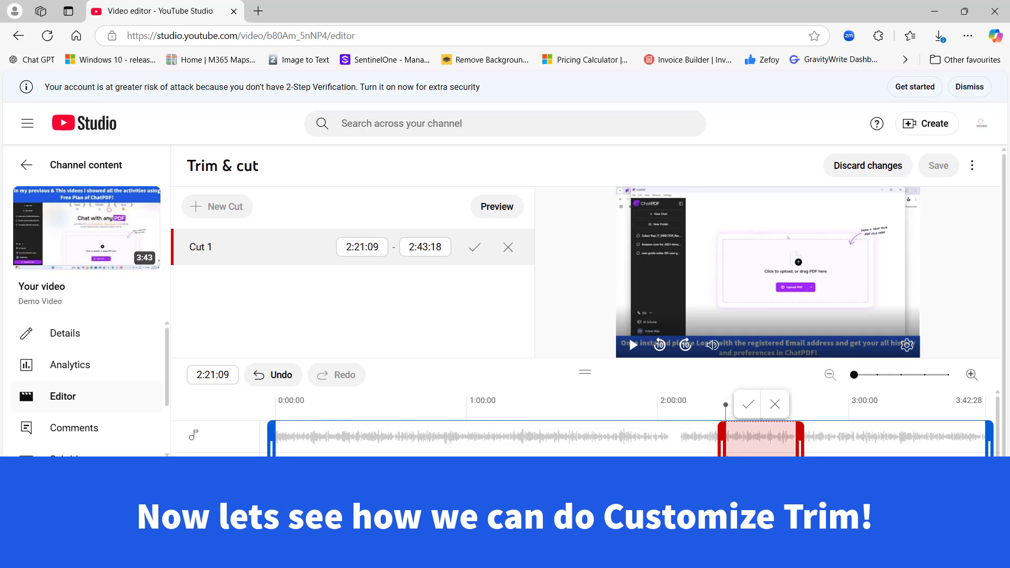
Adjust the cut section to run from 1:42:20 to 1:59:24 and apply the cut
drag(723, 454, 588, 453)
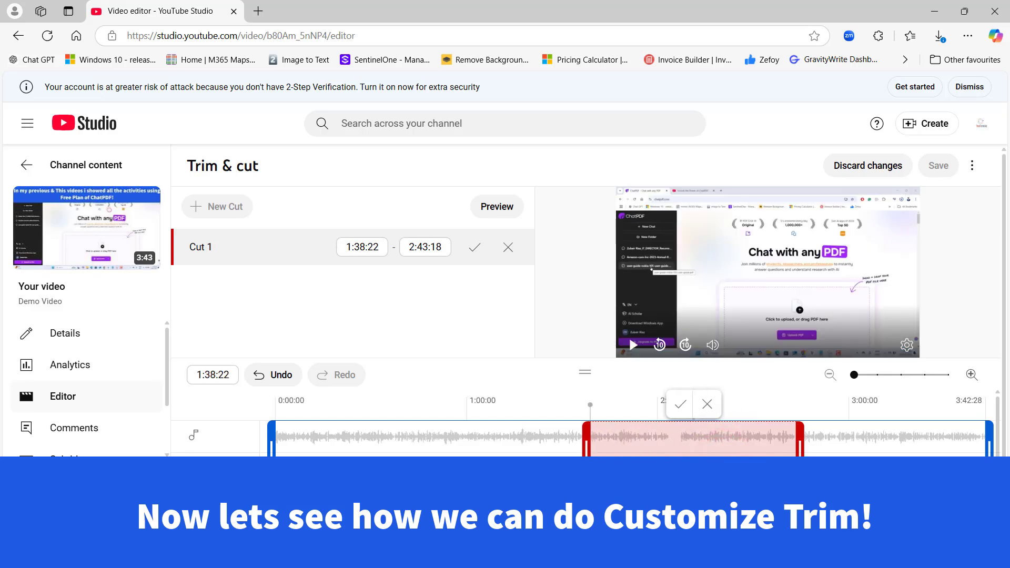
drag(803, 453, 656, 454)
drag(588, 462, 567, 462)
drag(652, 462, 656, 461)
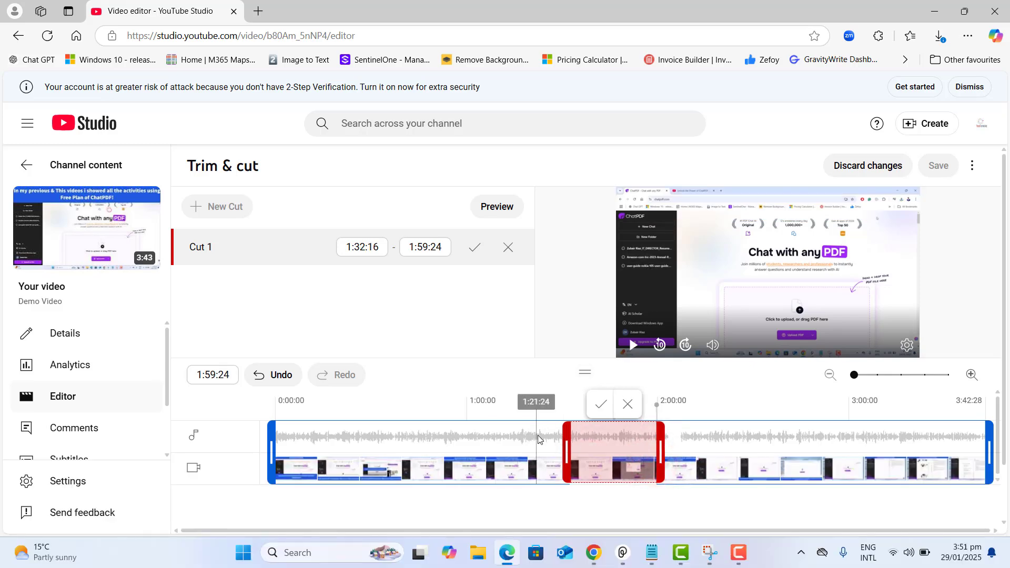
drag(567, 451, 598, 448)
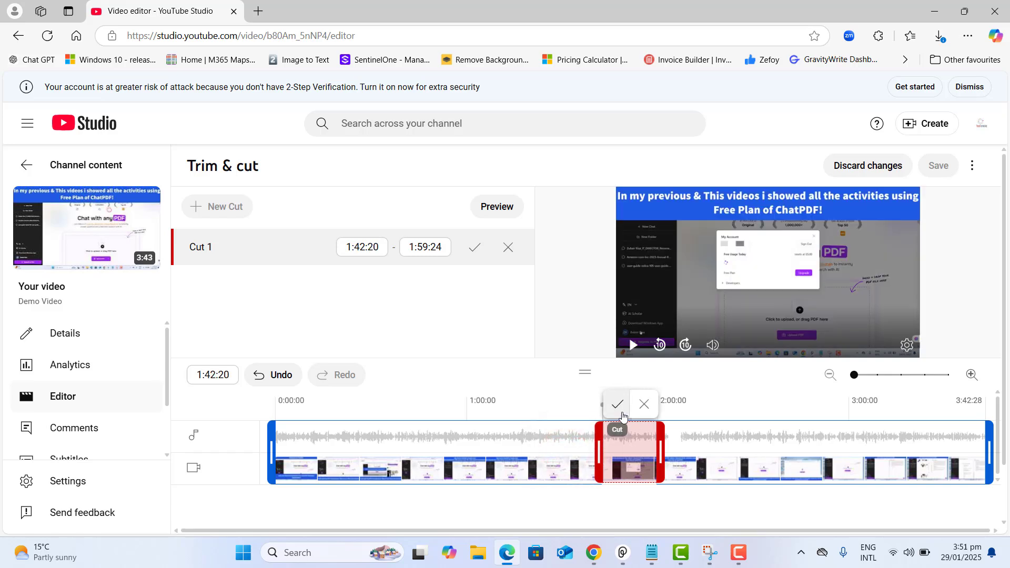
click(618, 406)
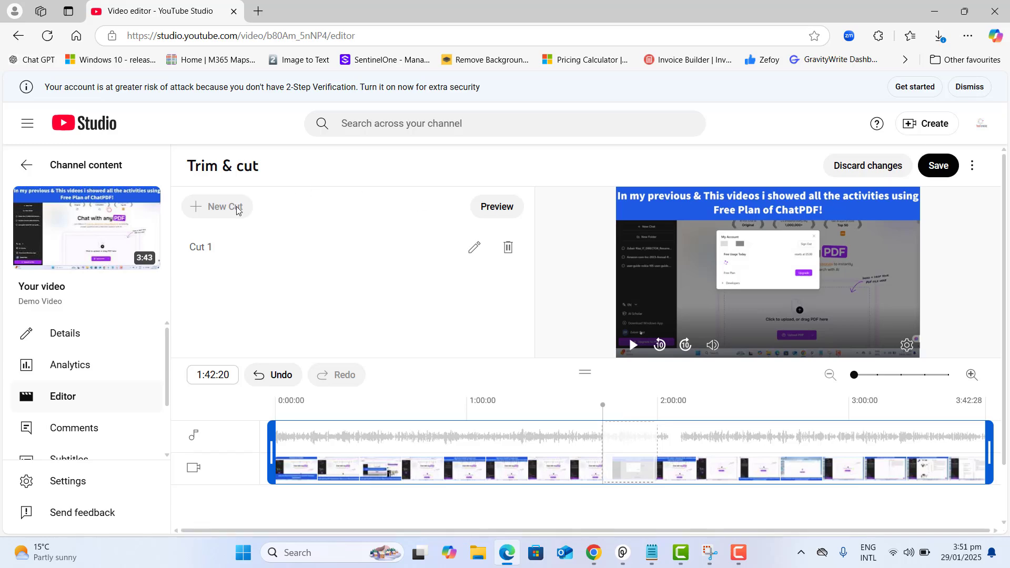
Save the video with the middle section cut out and confirm the change
click(226, 250)
click(937, 167)
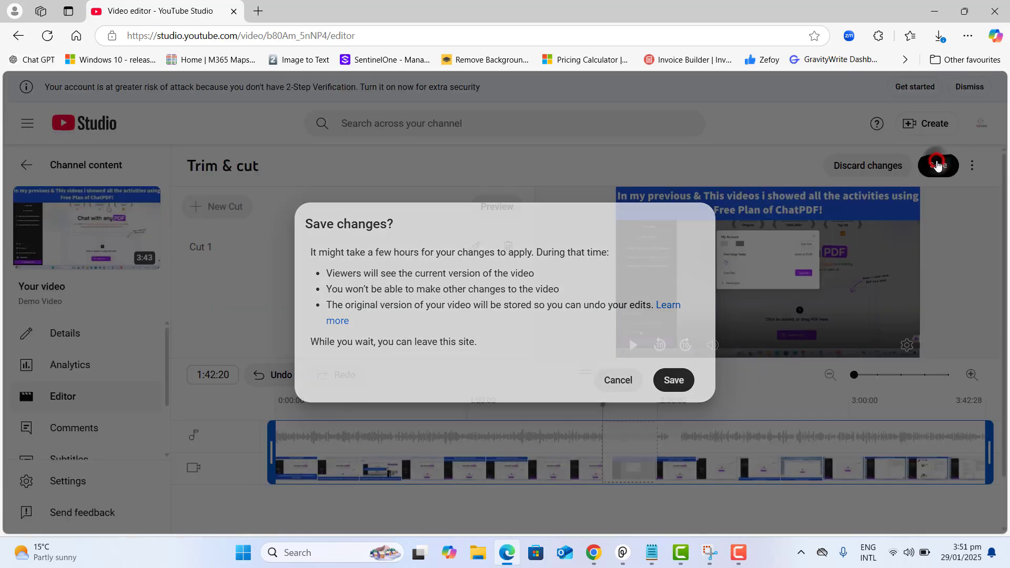
click(667, 381)
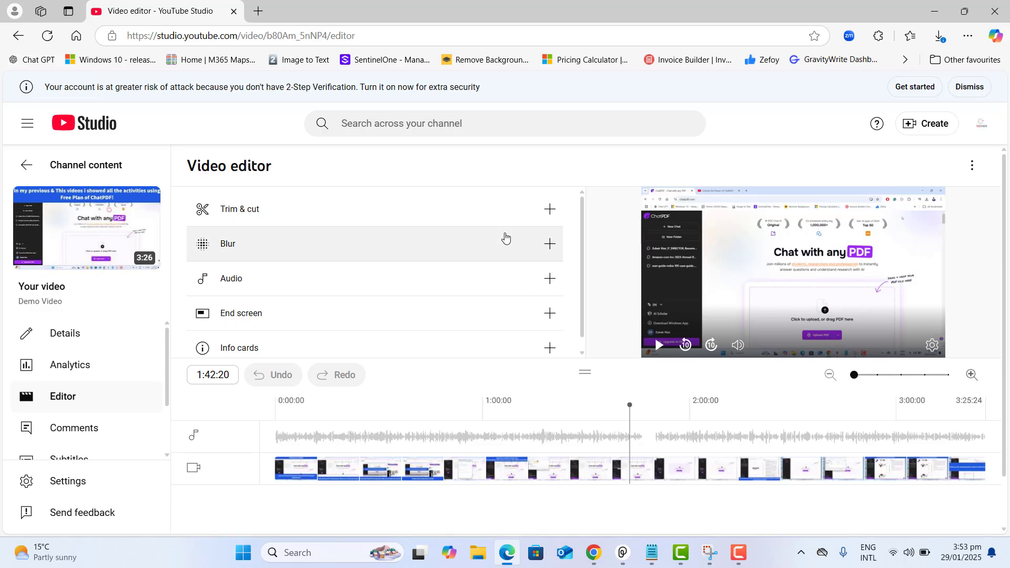
Add a custom blur at 1:42:20 with an oval shape and the Track object behavior
click(545, 210)
click(541, 209)
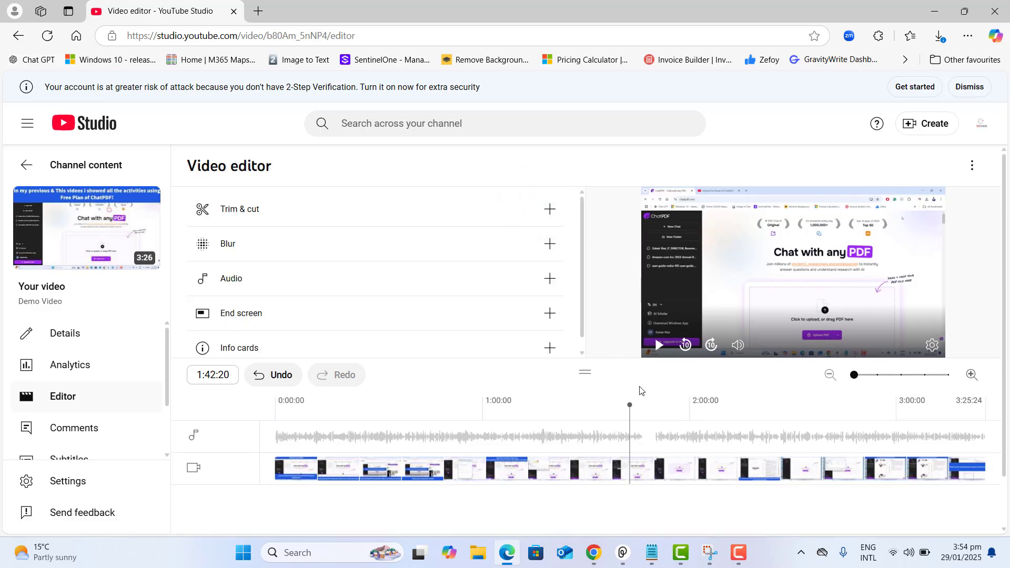
click(551, 245)
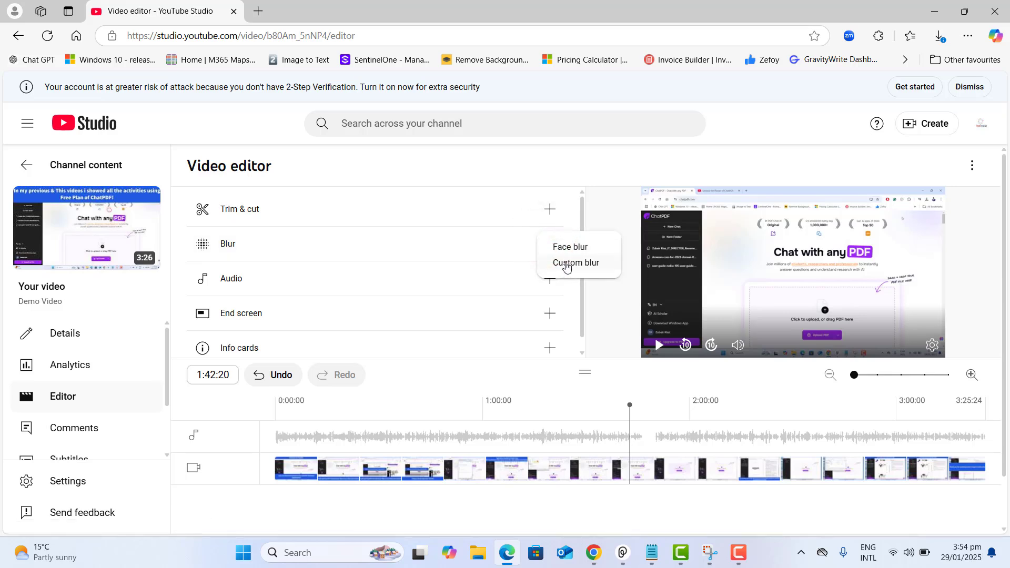
click(567, 265)
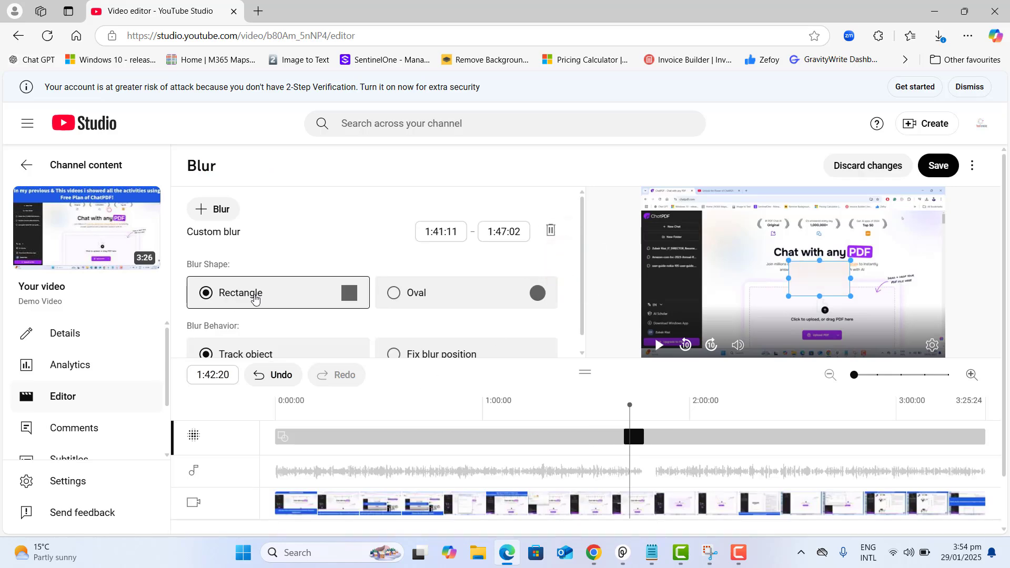
click(406, 301)
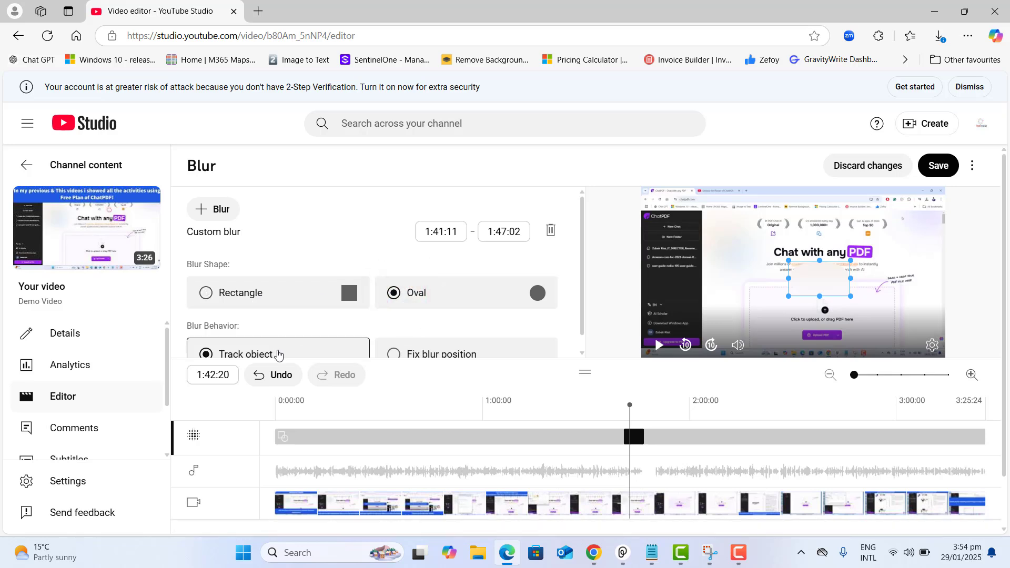
click(273, 354)
Make the blur a rectangle over the "Chat with any PDF" heading, lasting from 1:13:21 to about 2:00, and save the change
drag(823, 283, 818, 344)
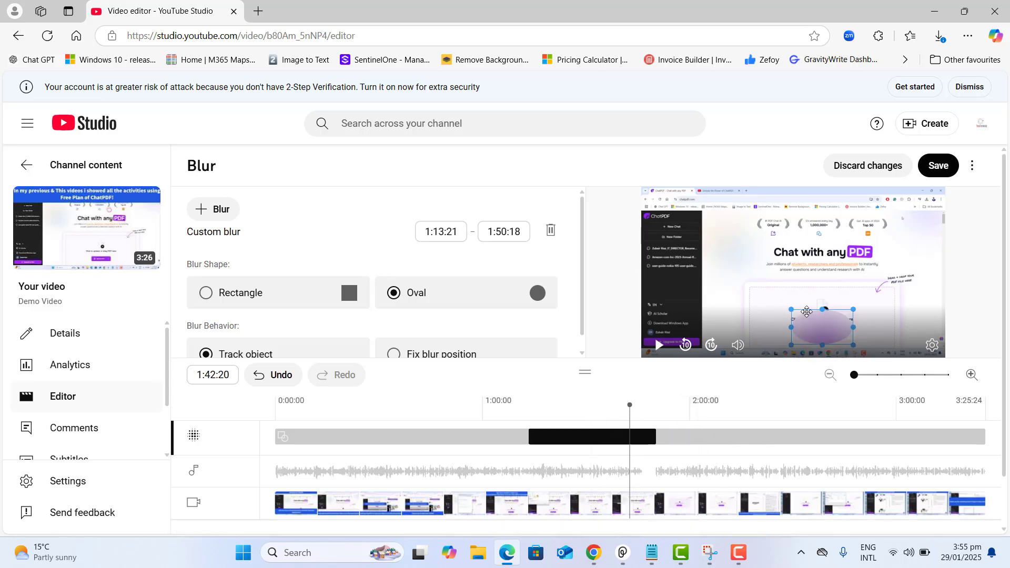
drag(800, 322, 831, 253)
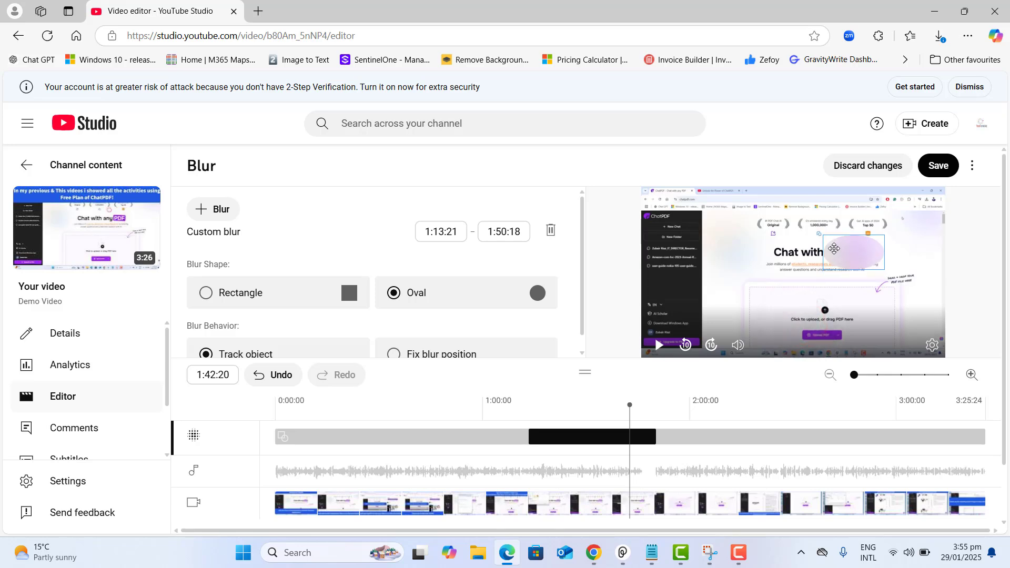
click(241, 293)
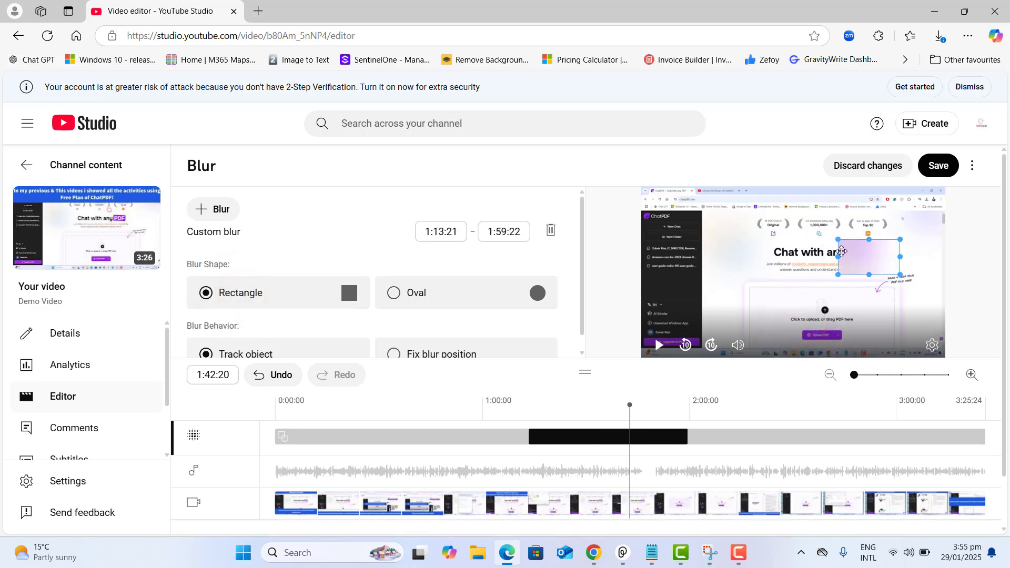
drag(840, 254, 771, 246)
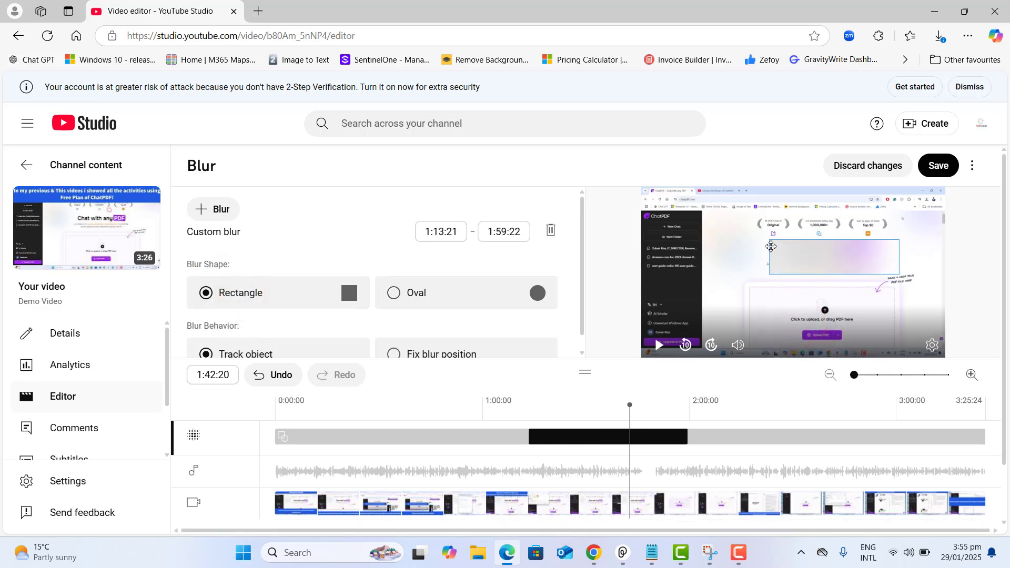
click(950, 171)
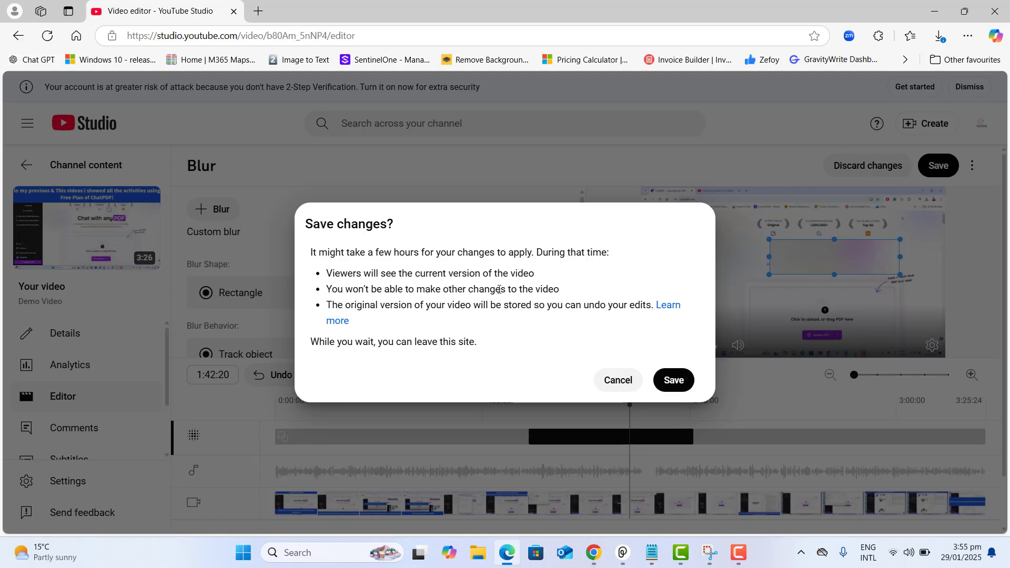
click(673, 379)
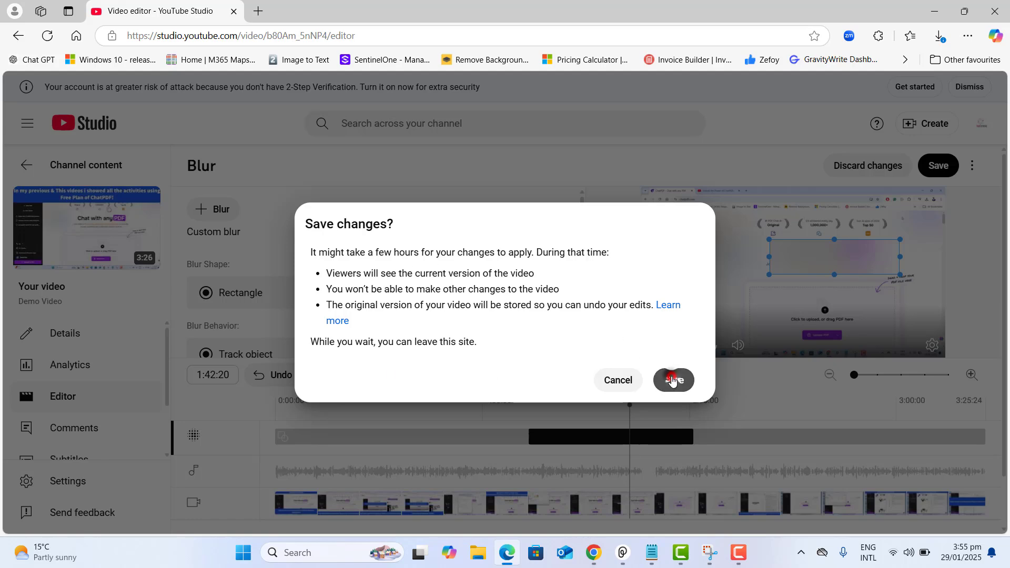